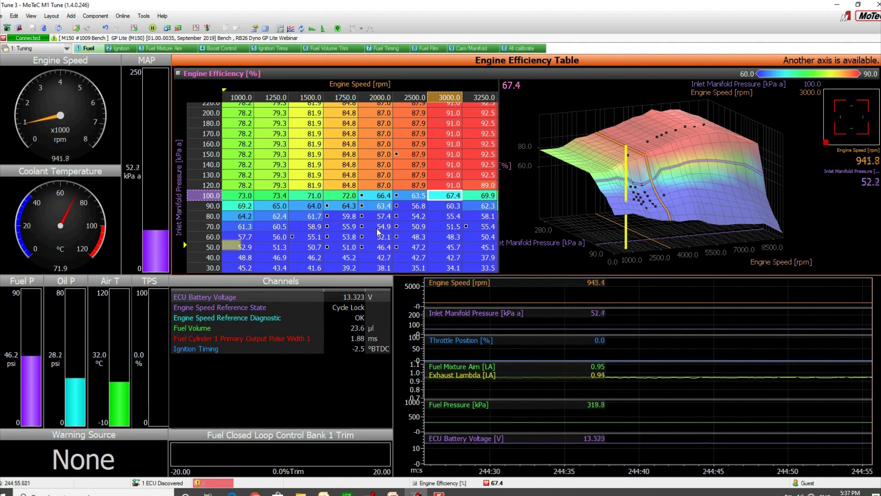
Move to the 2500 rpm, 70 kPa cell of the Engine Efficiency Table
key(Left)
key(Down)
key(Down)
key(Down)
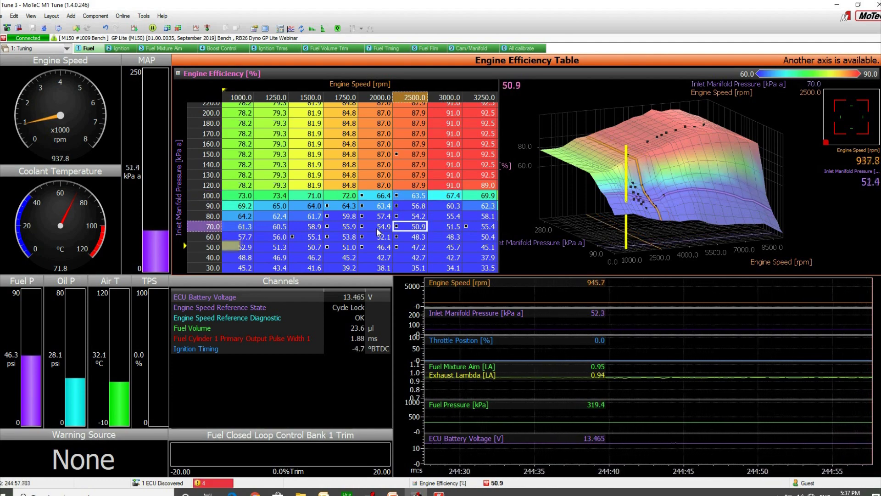
key(Up)
key(Up)
key(Up)
key(Left)
key(Left)
key(Down)
key(Down)
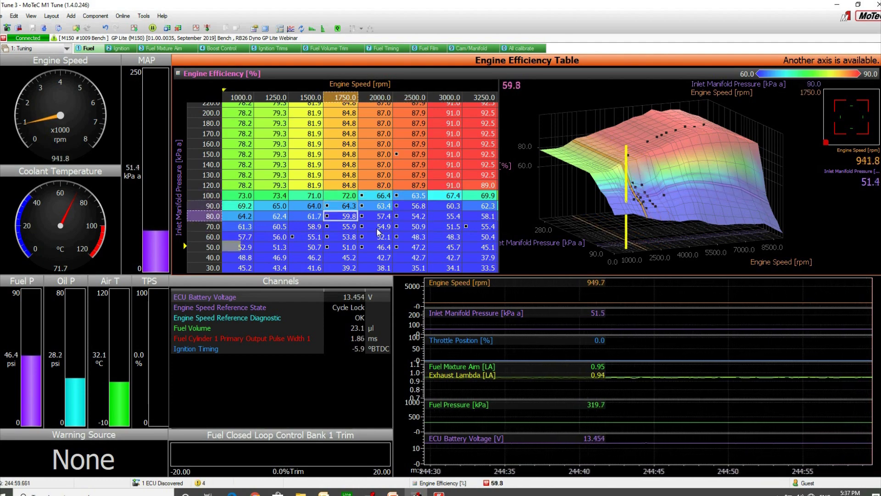
key(Down)
key(Down)
key(Right)
key(Right)
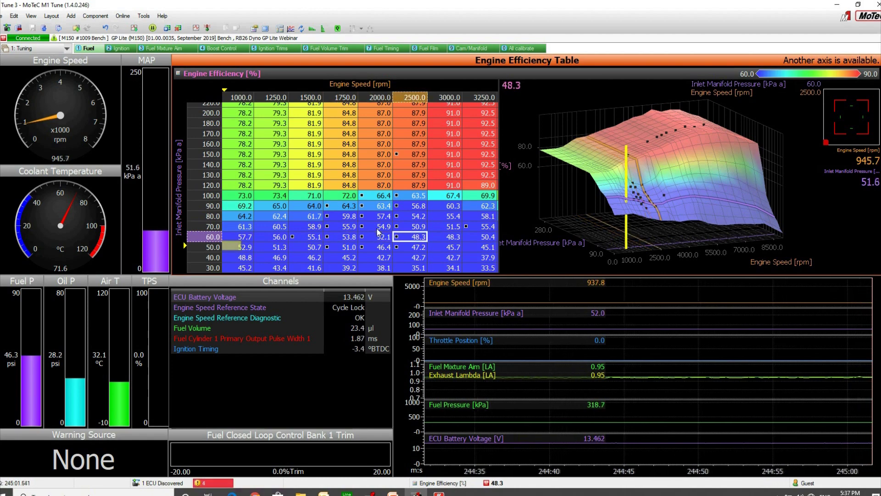
key(Up)
key(Up)
key(Up)
key(Down)
key(Down)
key(Down)
key(Left)
key(Down)
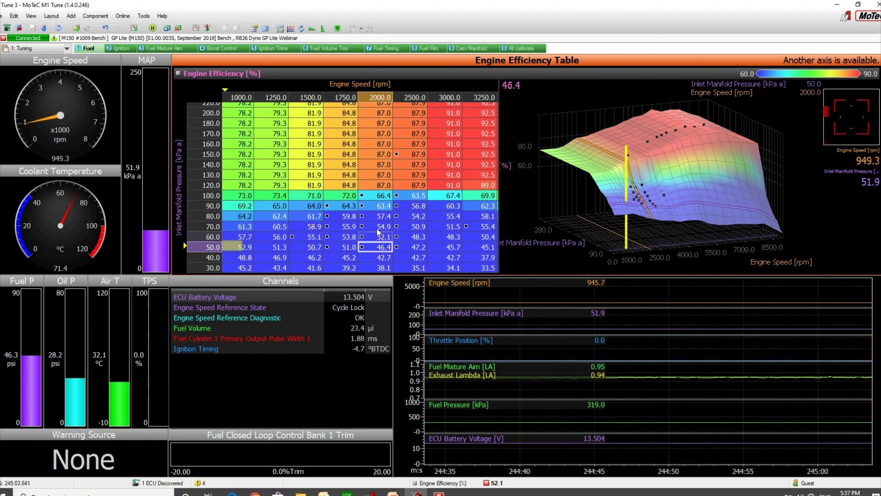
key(Up)
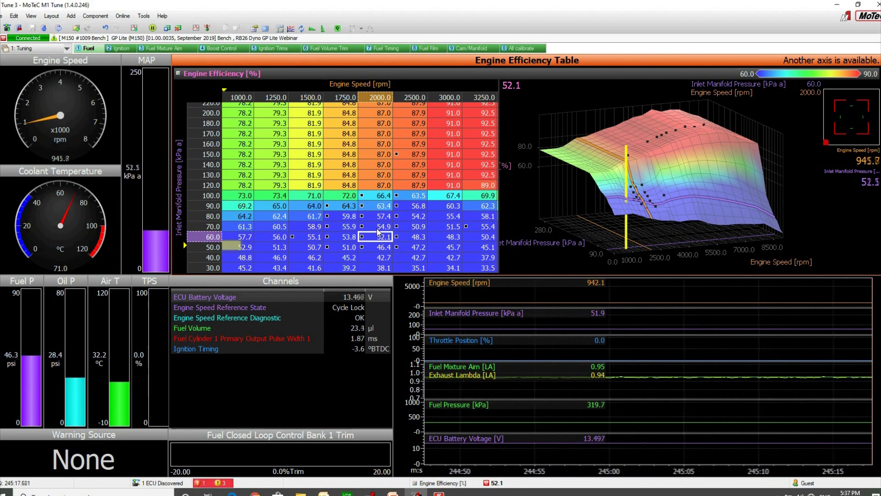
key(Left)
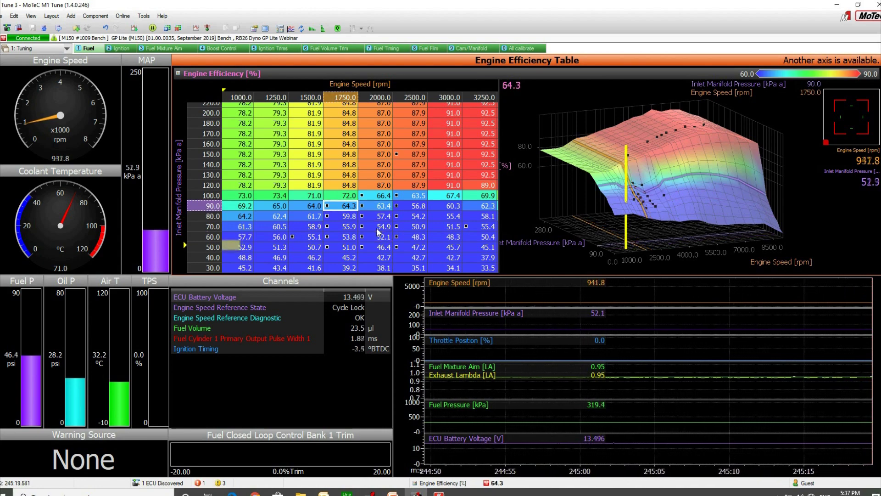
key(Right)
key(Up)
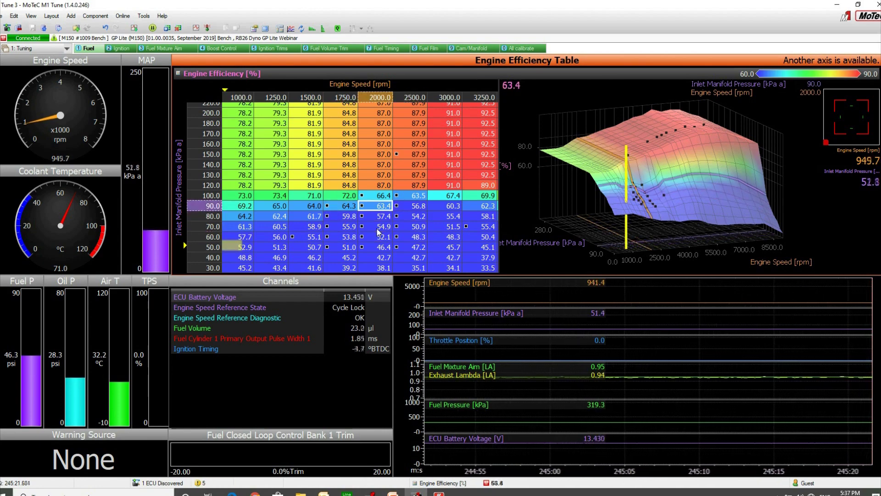
key(Up)
key(Down)
key(Up)
key(Right)
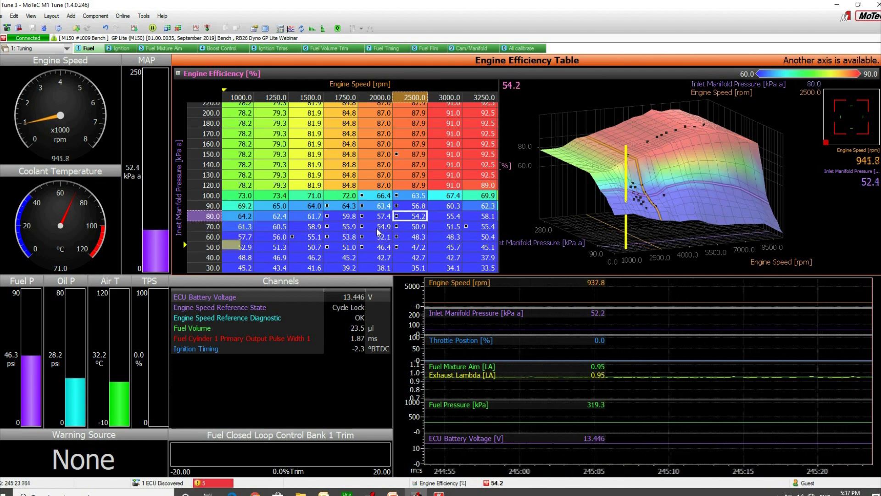
key(Right)
key(Down)
key(Down)
key(Left)
key(Left)
key(Down)
key(Up)
key(Up)
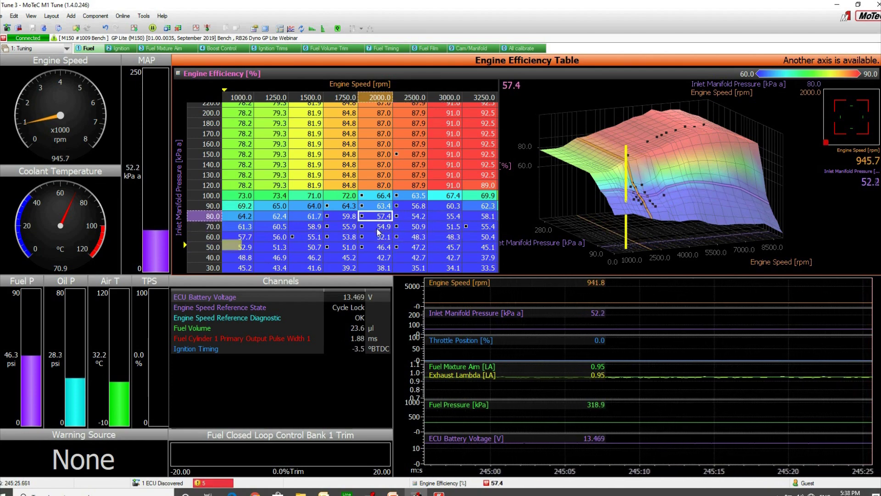
key(Down)
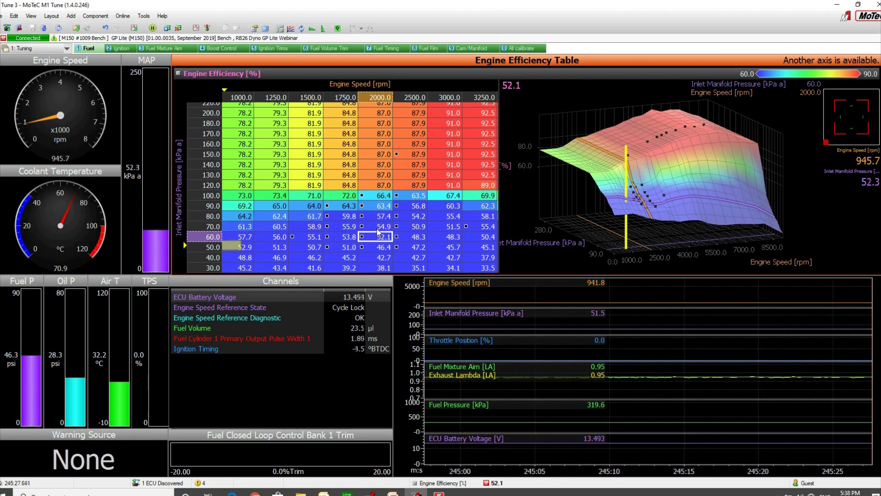
key(Up)
key(Down)
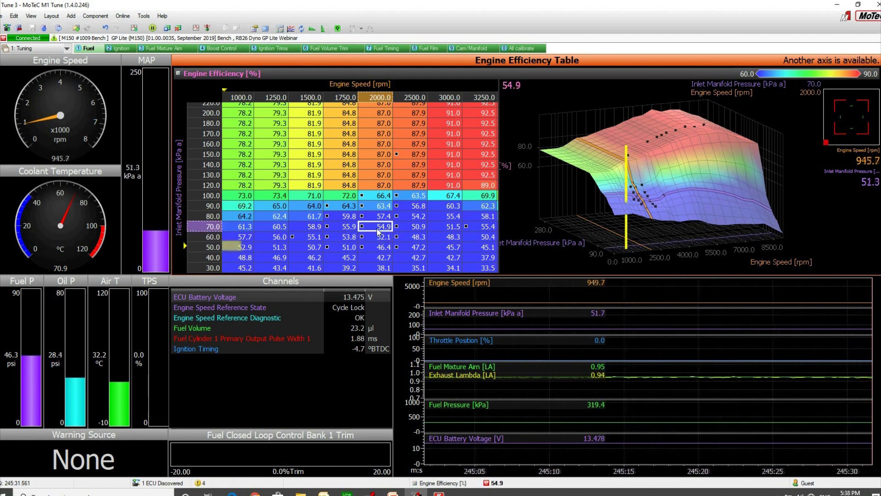
key(Down)
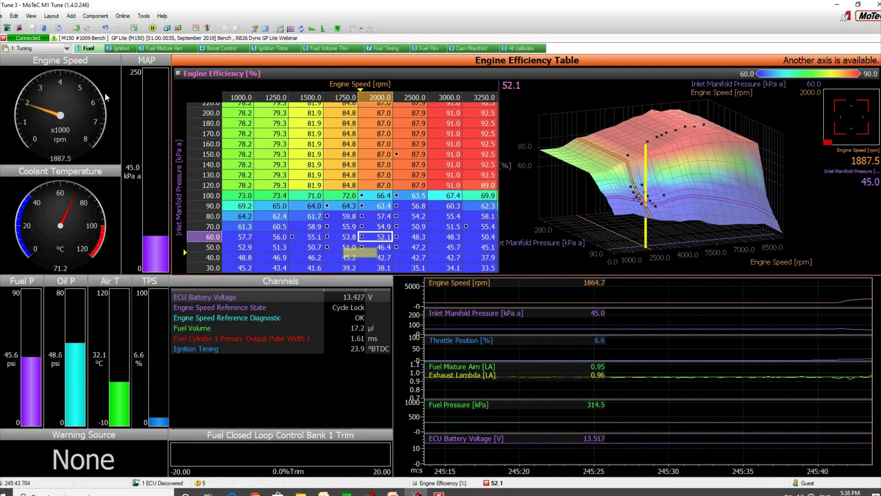
click(435, 50)
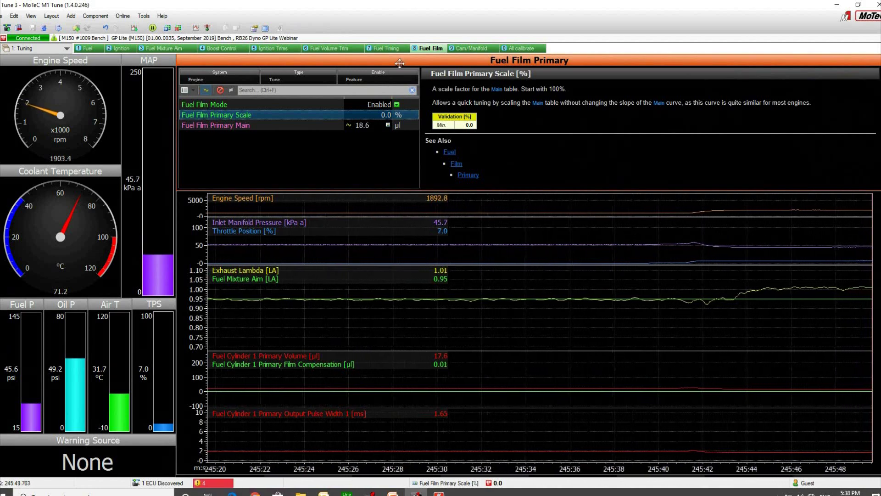
click(386, 125)
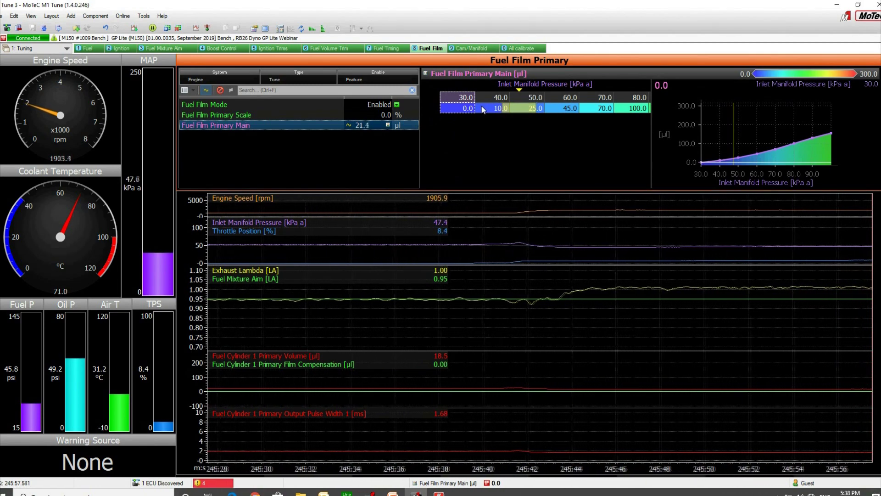
click(394, 116)
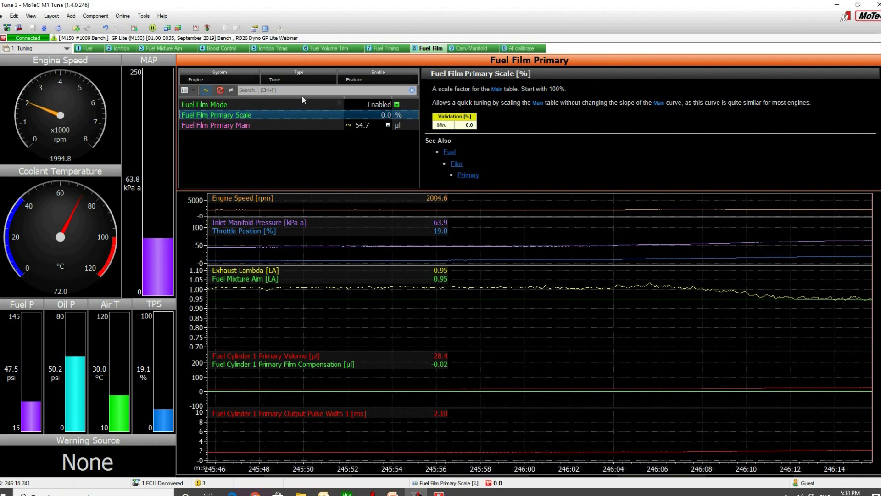
click(92, 50)
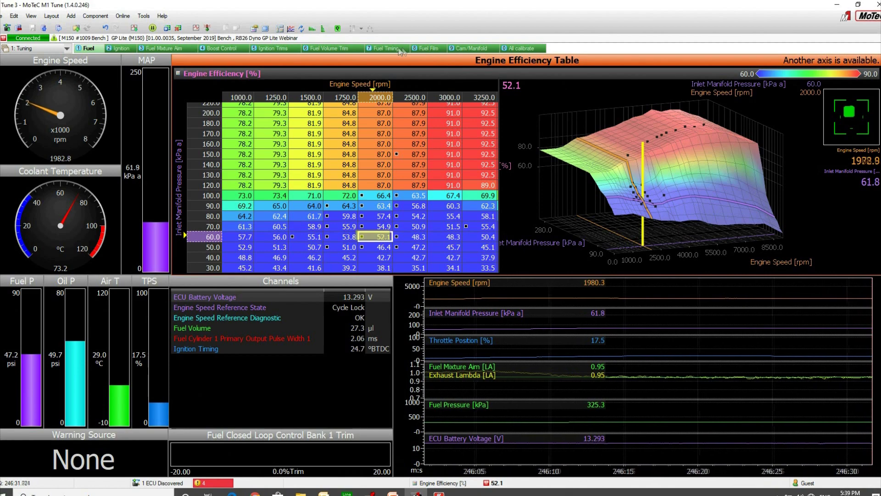
Return to the 8 Fuel Film worksheet, where Primary Scale still reads 0.0%
click(428, 47)
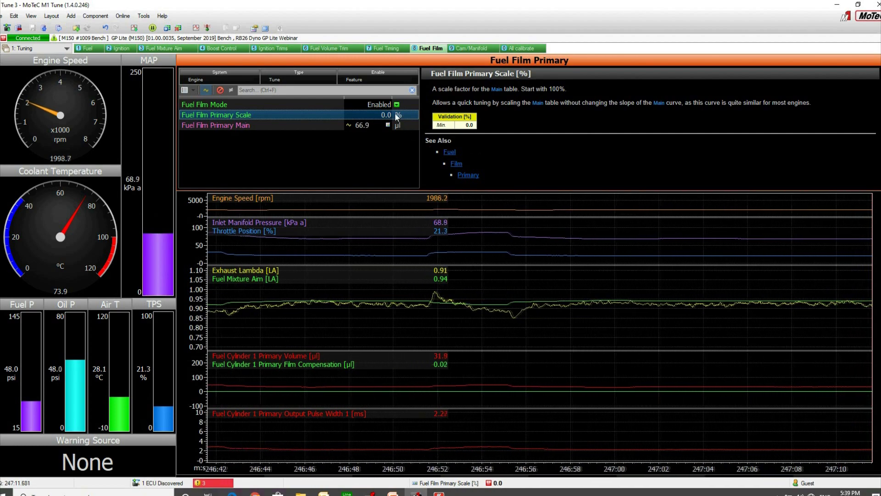
Enter 200 as the Fuel Film Primary Scale value
text(200)
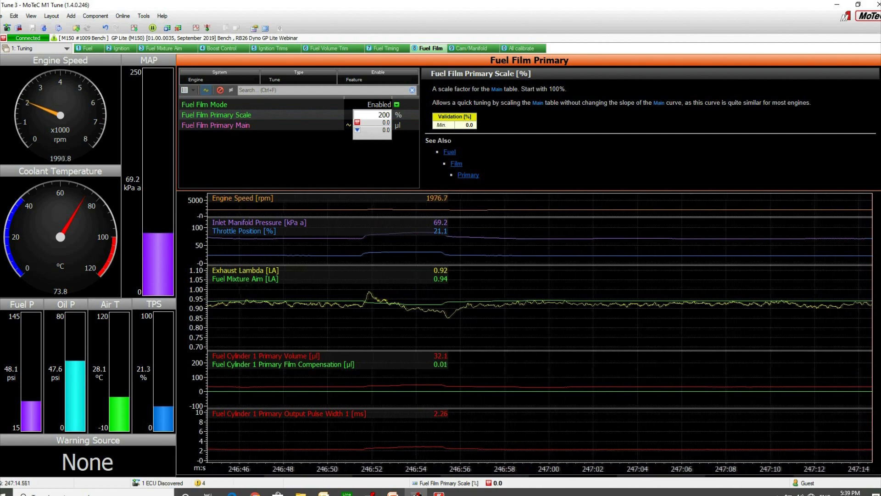
key(Return)
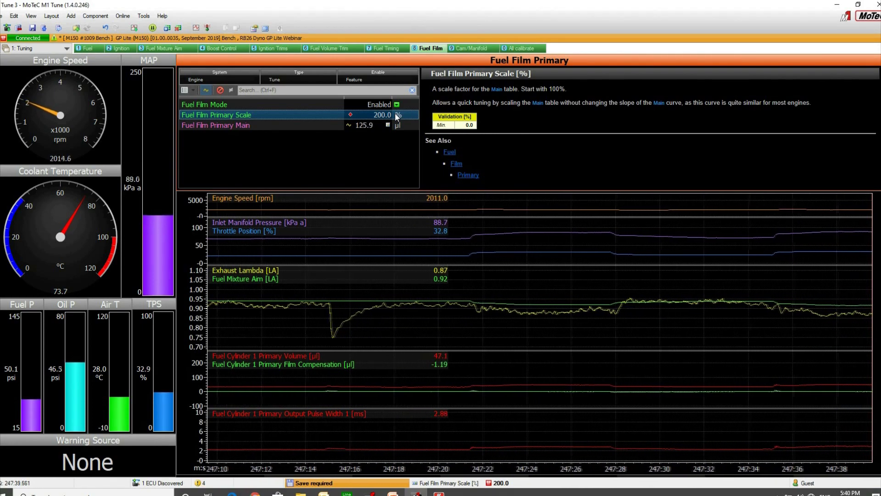
Set Fuel Film Primary Scale to 100% and display the Primary Main table and curve
text(100)
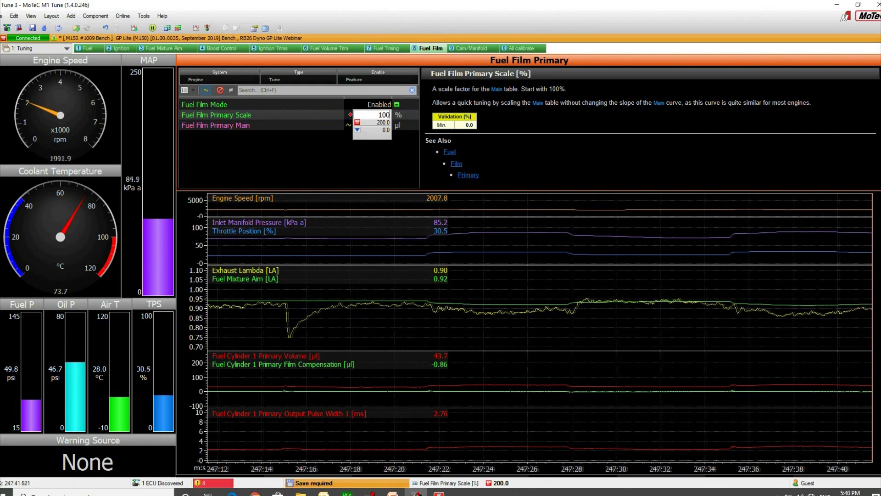
key(Return)
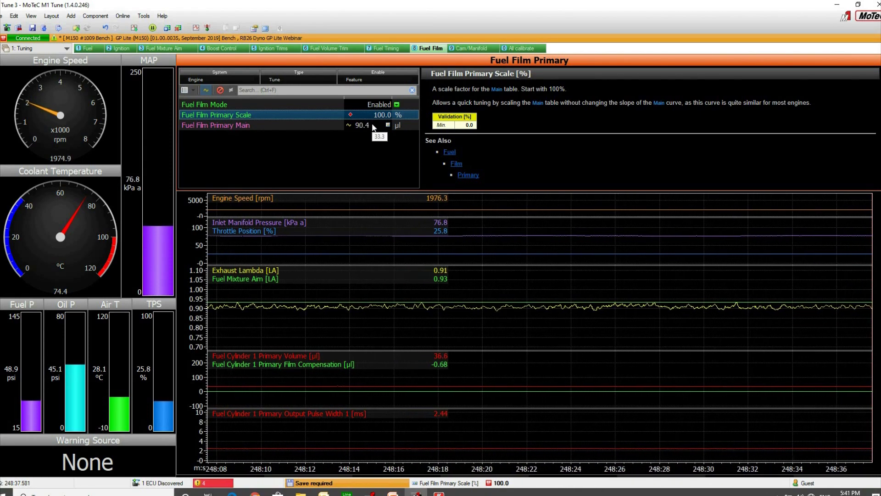
click(372, 124)
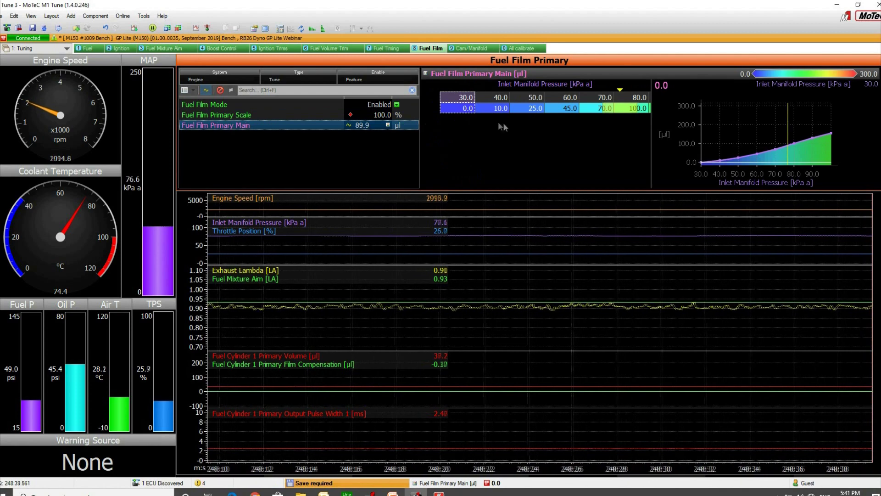
Select the Fuel Film Primary Scale row to show its help
click(380, 115)
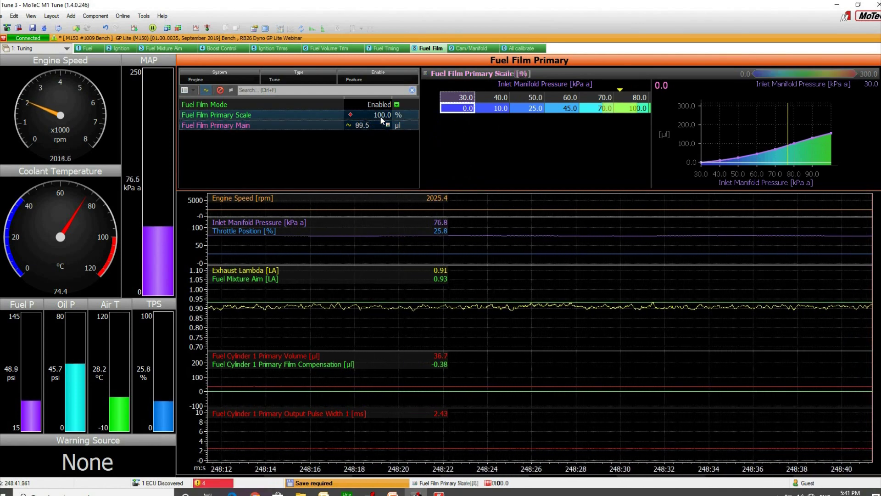